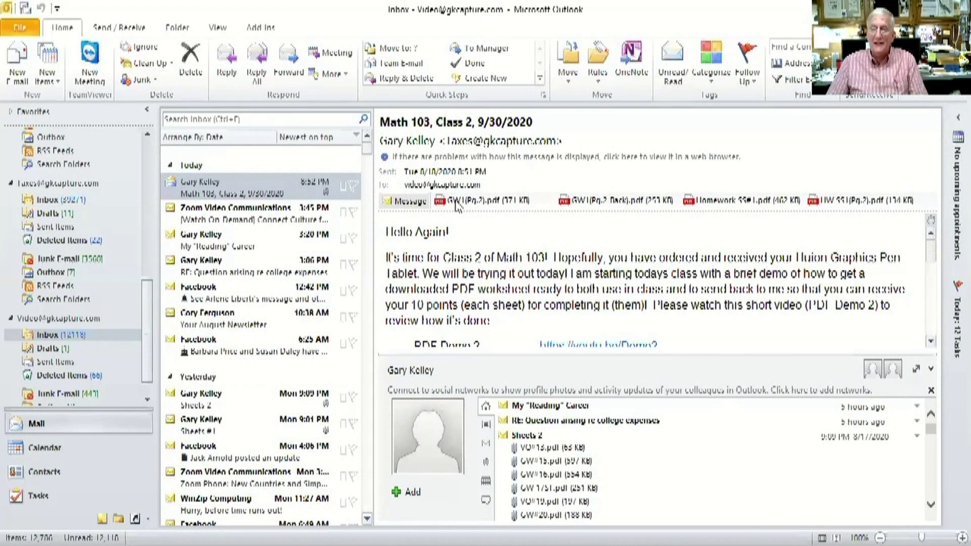
# Step: Save the GW1(Pg.2).pdf attachment into the Documents > PDFs From 103 folder
pyautogui.rightClick(456, 204)
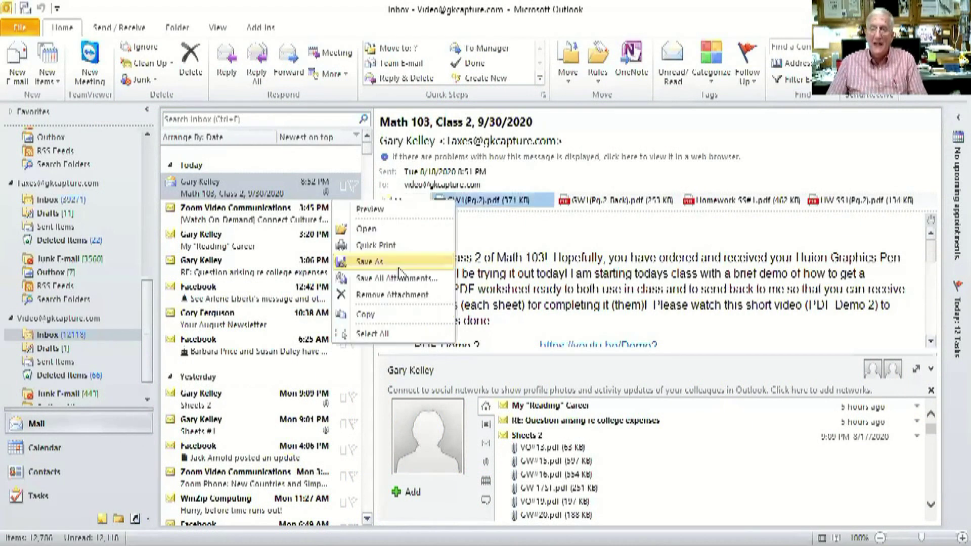
pyautogui.click(369, 263)
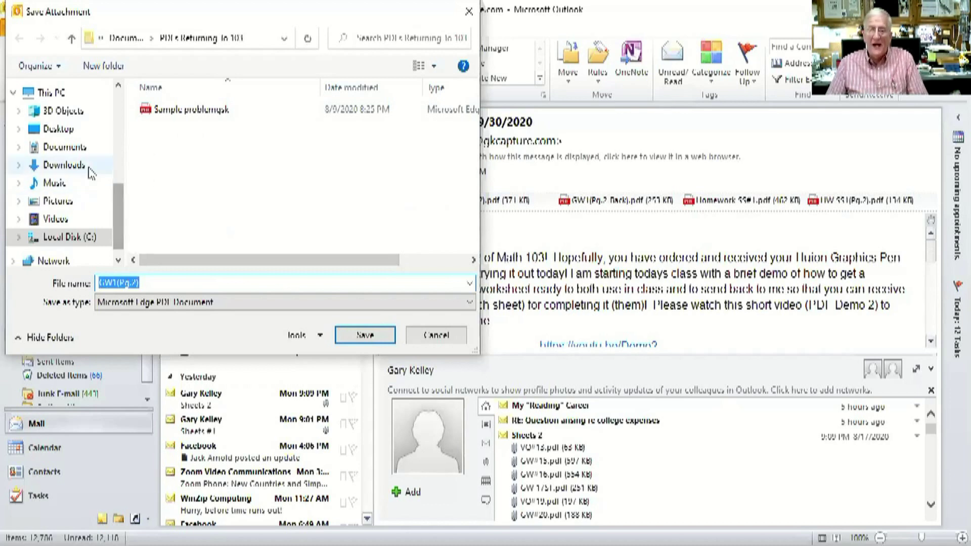
pyautogui.click(75, 151)
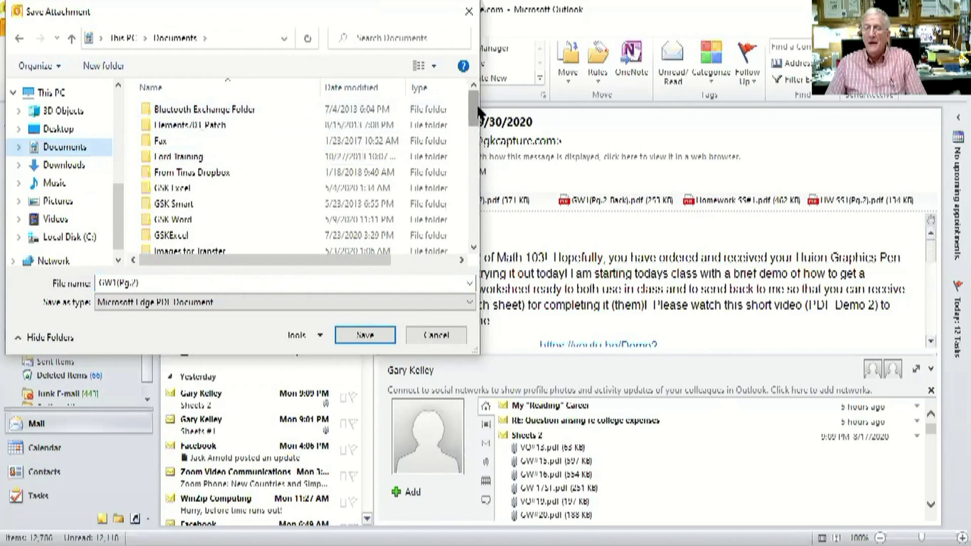
pyautogui.moveTo(474, 108); pyautogui.dragTo(474, 165)
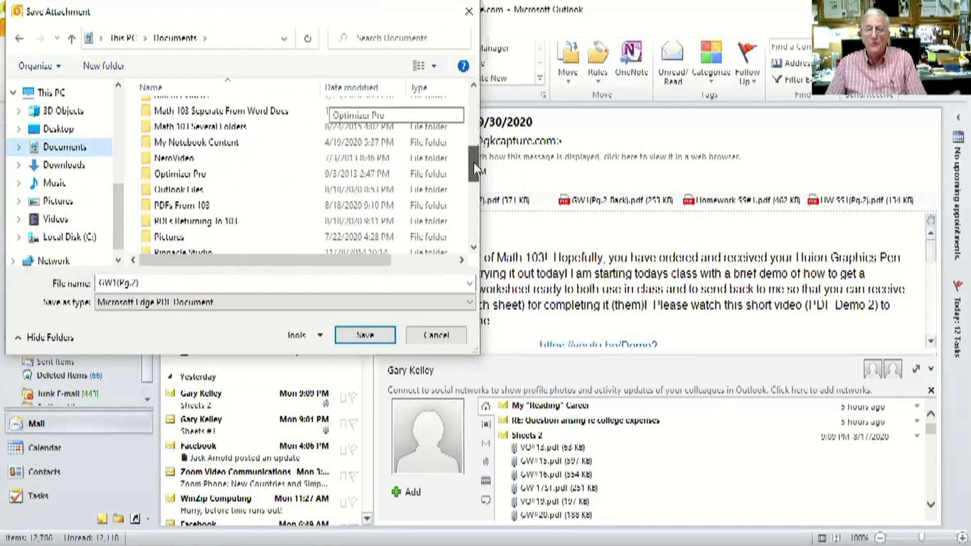
pyautogui.doubleClick(181, 206)
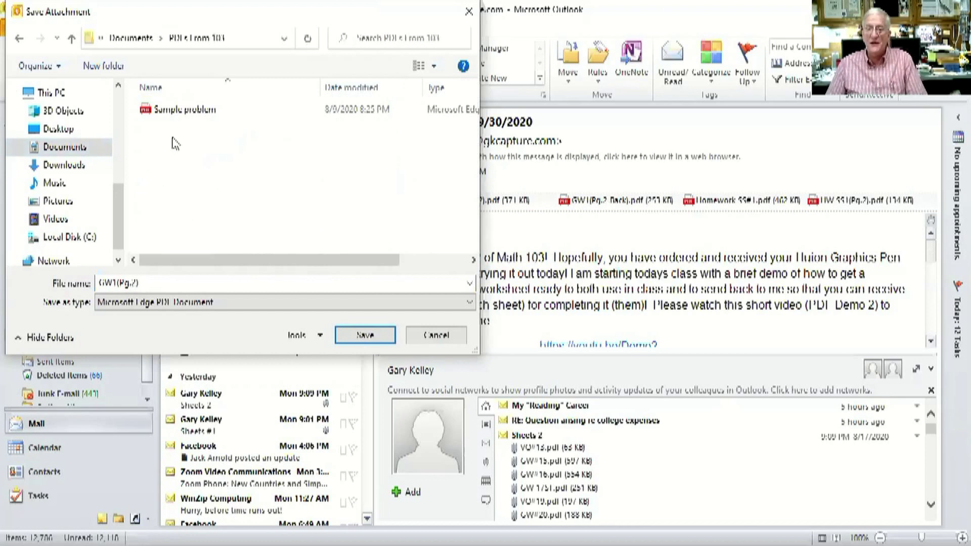
pyautogui.click(130, 302)
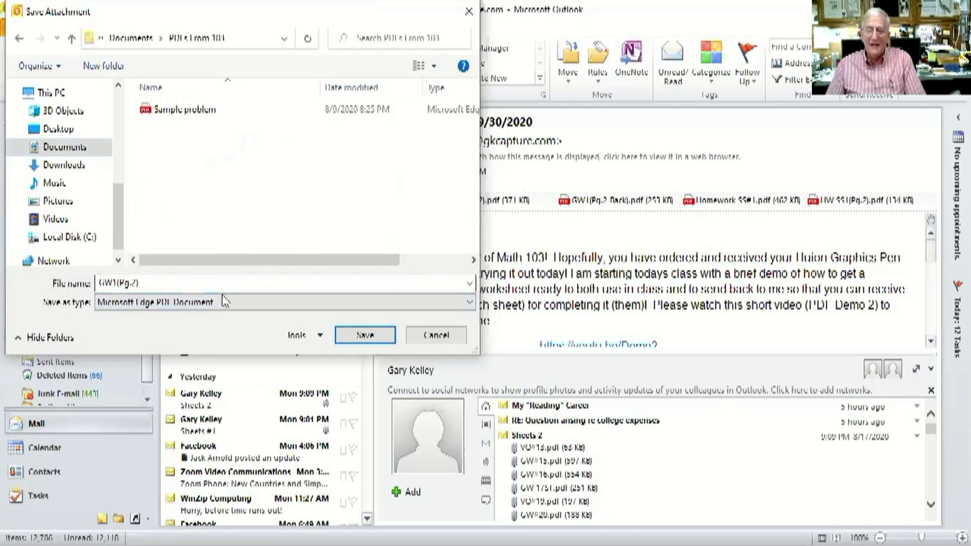
pyautogui.click(368, 339)
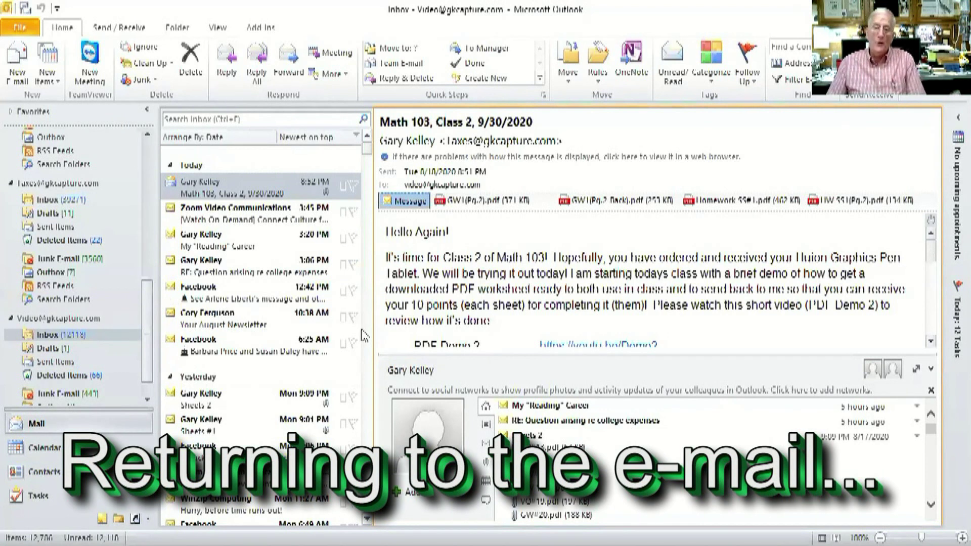
# Step: Start saving the GW1(Pg.2).pdf attachment again, targeting the Documents > PDFs Returning To 103 folder
pyautogui.click(468, 202)
pyautogui.rightClick(467, 203)
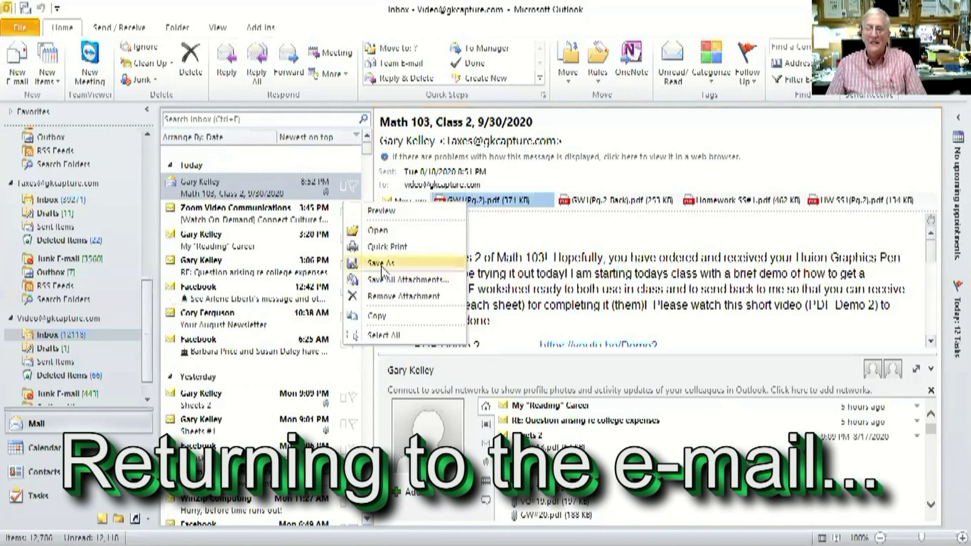
pyautogui.click(383, 264)
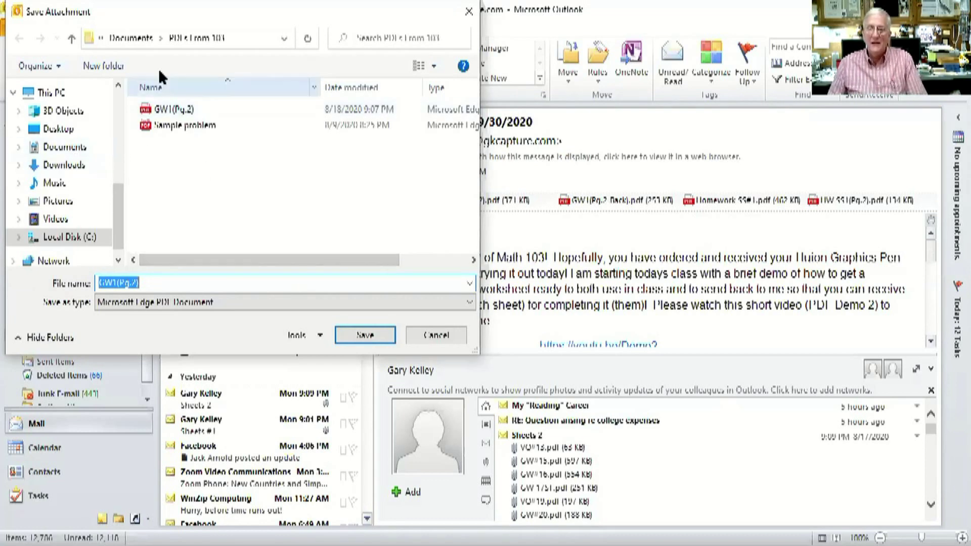
pyautogui.click(132, 38)
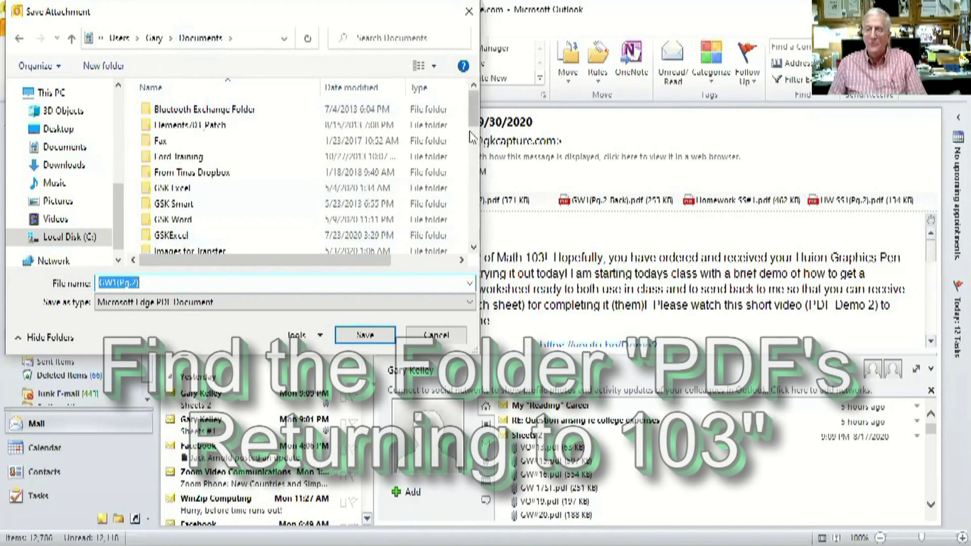
pyautogui.scroll(-2, 468, 118)
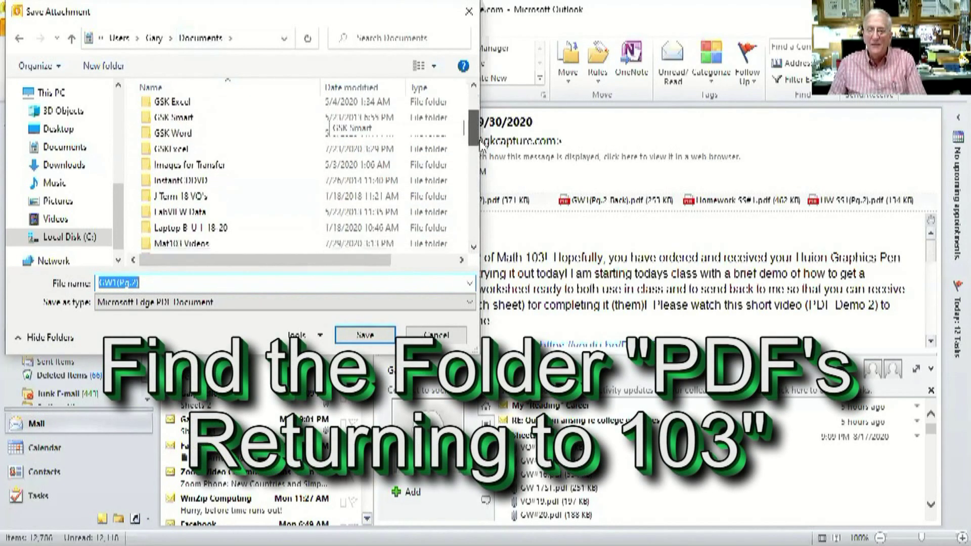
pyautogui.scroll(-1, 482, 147)
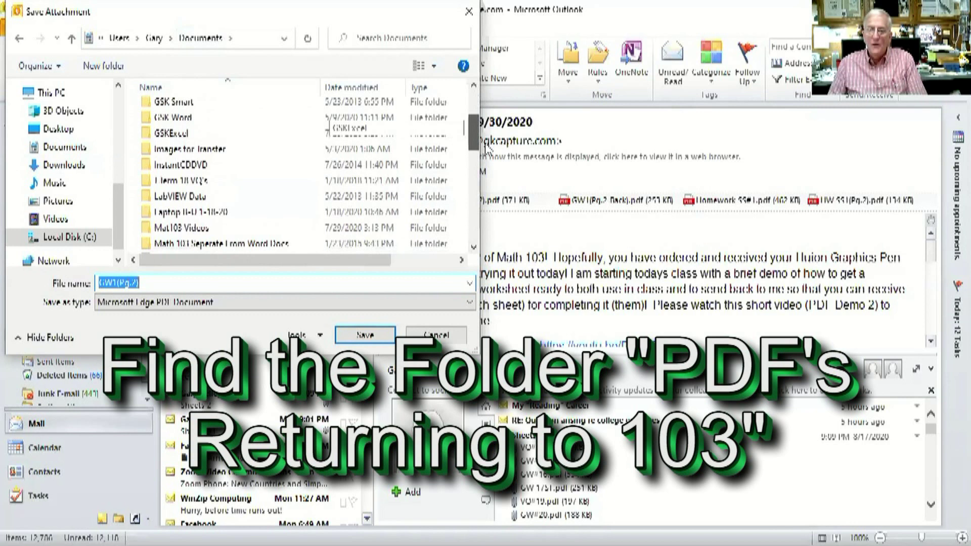
pyautogui.scroll(-3, 481, 147)
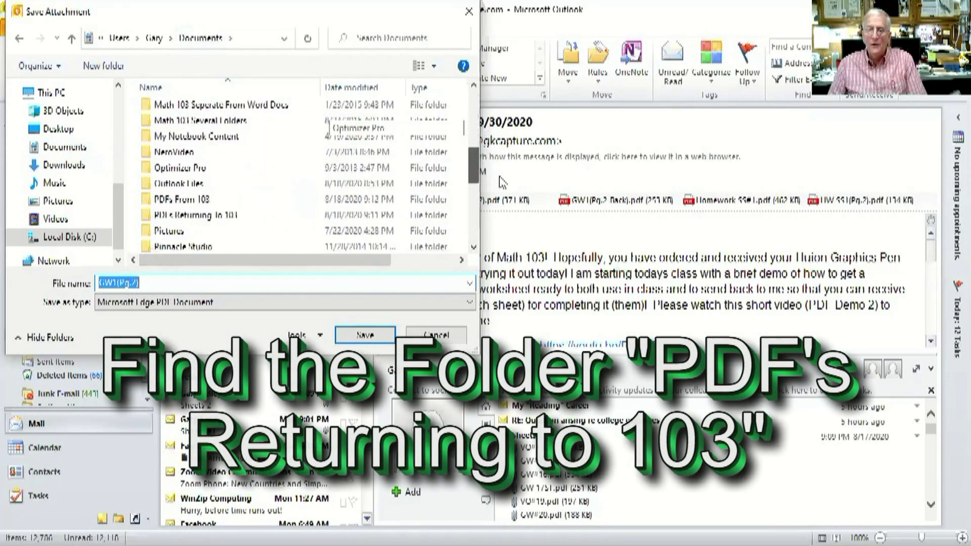
pyautogui.doubleClick(212, 206)
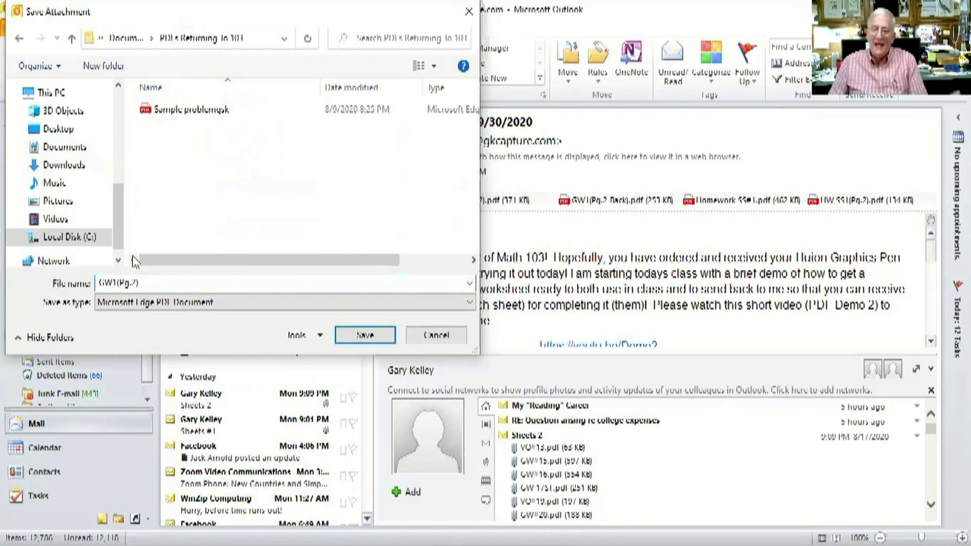
# Step: Append your initials to the GW1(Pg.2) file name and save it there
pyautogui.click(132, 299)
pyautogui.click(142, 285)
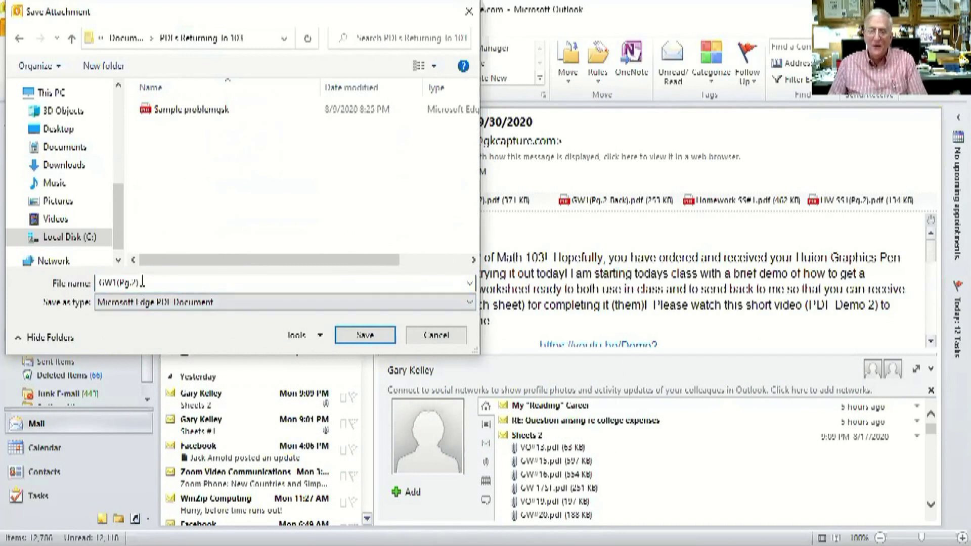
pyautogui.doubleClick(143, 283)
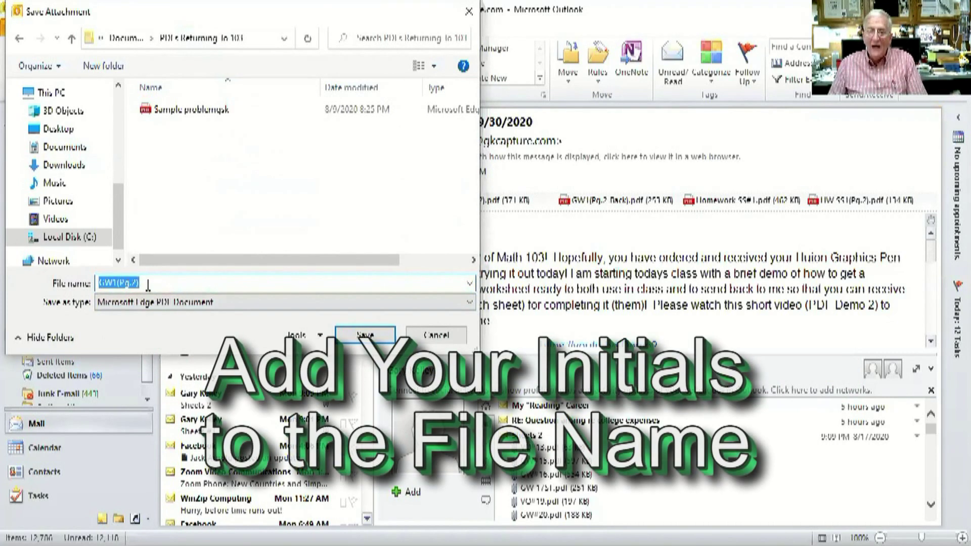
pyautogui.click(151, 282)
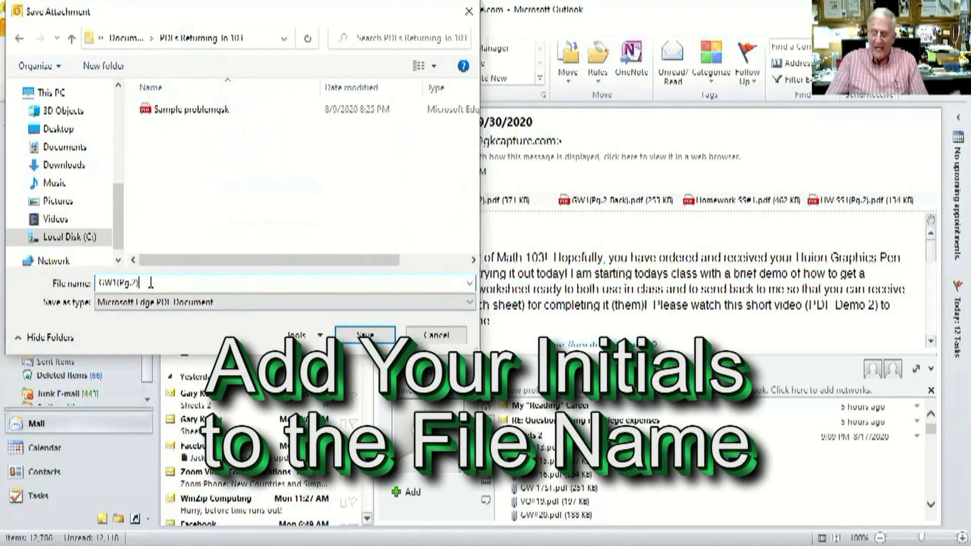
pyautogui.write('gk')
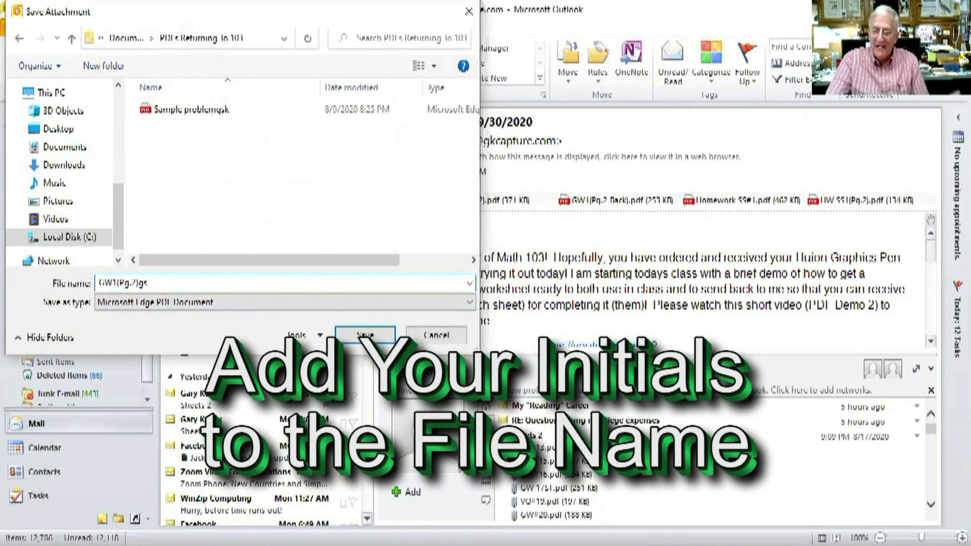
pyautogui.write('k')
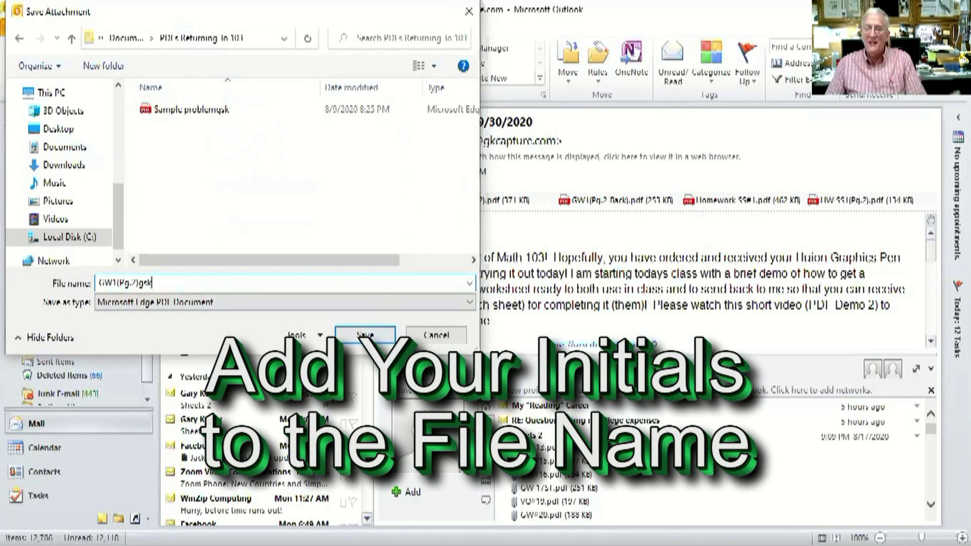
pyautogui.click(368, 335)
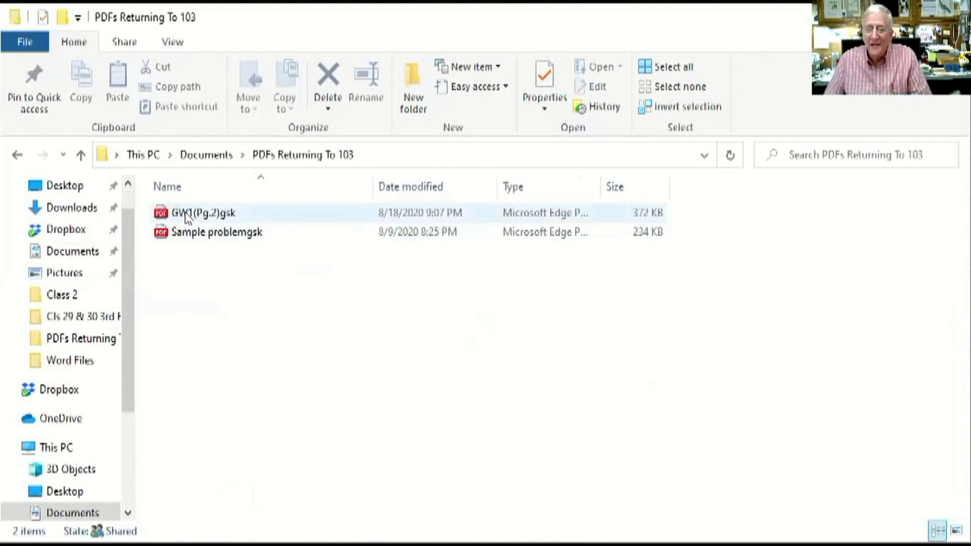
# Step: Open GW1(Pg.2)gsk from the PDFs Returning To 103 folder in Microsoft Edge
pyautogui.doubleClick(186, 217)
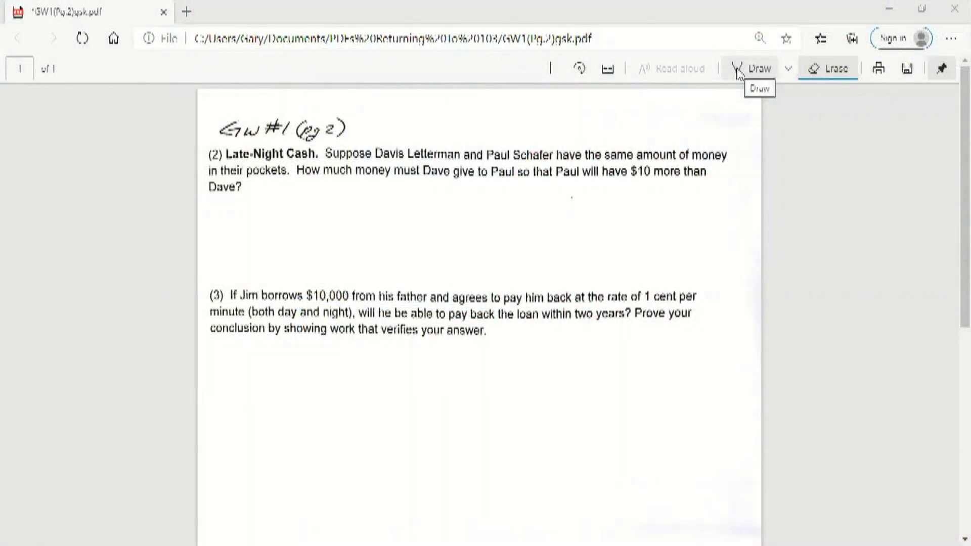
# Step: Draw a freehand pen answer in the space below question 2 of the worksheet
pyautogui.click(738, 71)
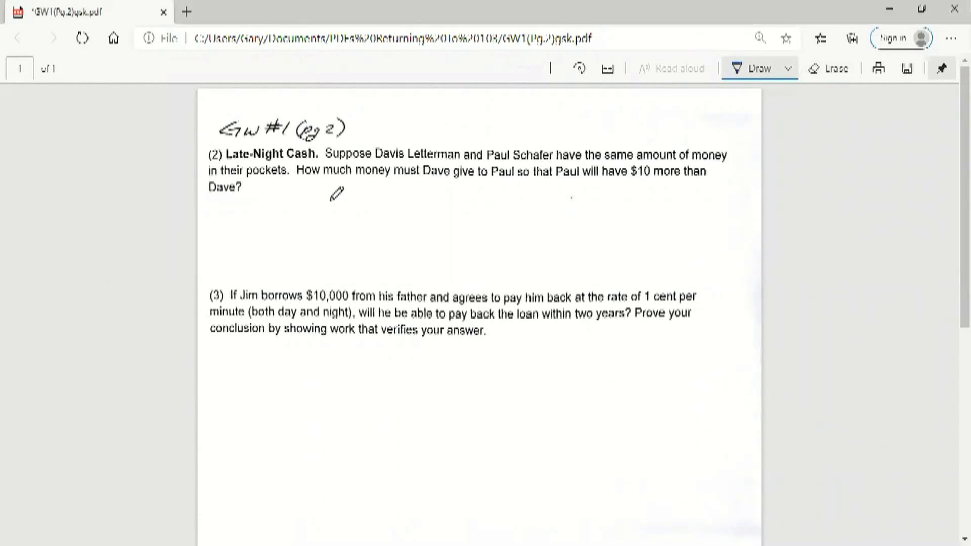
pyautogui.moveTo(329, 199); pyautogui.dragTo(416, 188)
pyautogui.moveTo(514, 188)
pyautogui.mouseDown()
pyautogui.moveTo(455, 207)
pyautogui.moveTo(486, 247)
pyautogui.moveTo(495, 222)
pyautogui.moveTo(318, 230)
pyautogui.moveTo(656, 232)
pyautogui.moveTo(677, 193)
pyautogui.moveTo(334, 196)
pyautogui.moveTo(354, 215)
pyautogui.moveTo(390, 216)
pyautogui.mouseUp()
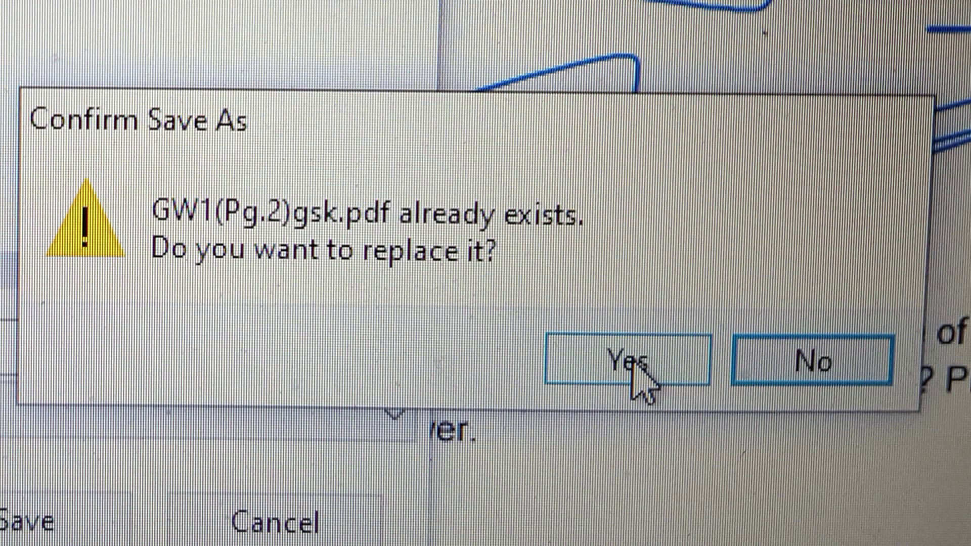
# Step: Save the annotated worksheet, confirming it replaces the existing GW1(Pg.2)gsk.pdf
pyautogui.click(631, 360)
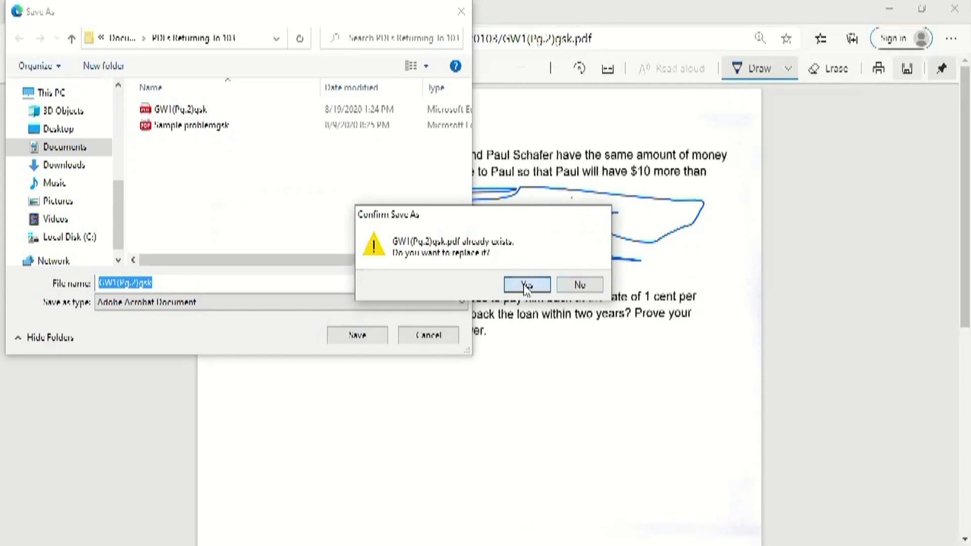
pyautogui.click(525, 285)
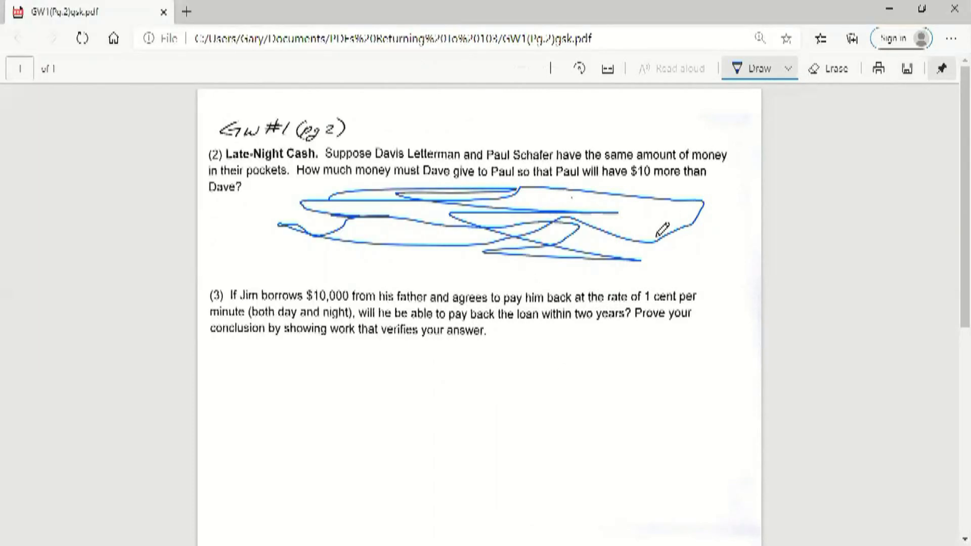
# Step: Ink a pen answer below question (3), then close the saved worksheet in Edge
pyautogui.moveTo(358, 375)
pyautogui.mouseDown()
pyautogui.moveTo(625, 409)
pyautogui.moveTo(531, 377)
pyautogui.moveTo(333, 407)
pyautogui.moveTo(475, 400)
pyautogui.mouseUp()
pyautogui.moveTo(648, 408)
pyautogui.mouseDown()
pyautogui.moveTo(628, 317)
pyautogui.moveTo(445, 340)
pyautogui.moveTo(556, 408)
pyautogui.moveTo(604, 404)
pyautogui.mouseUp()
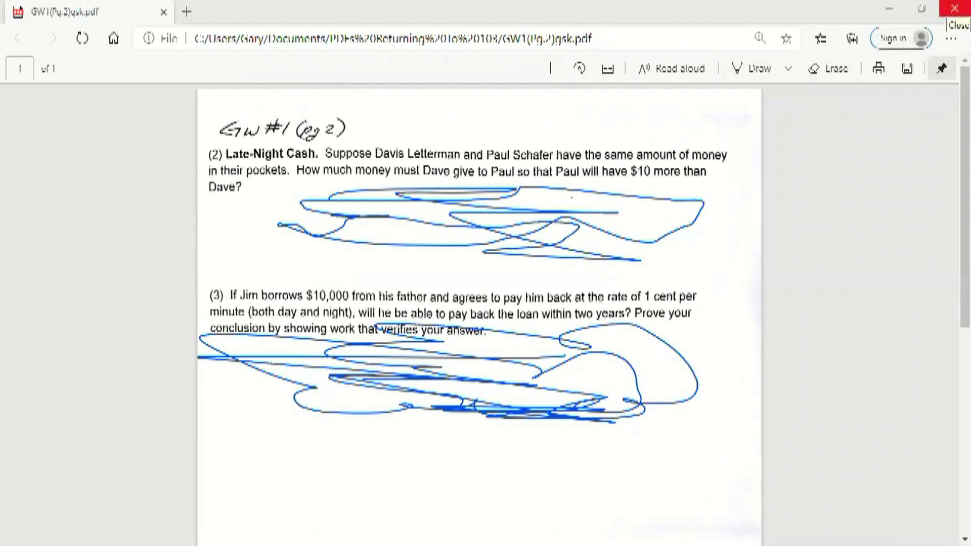
pyautogui.click(950, 9)
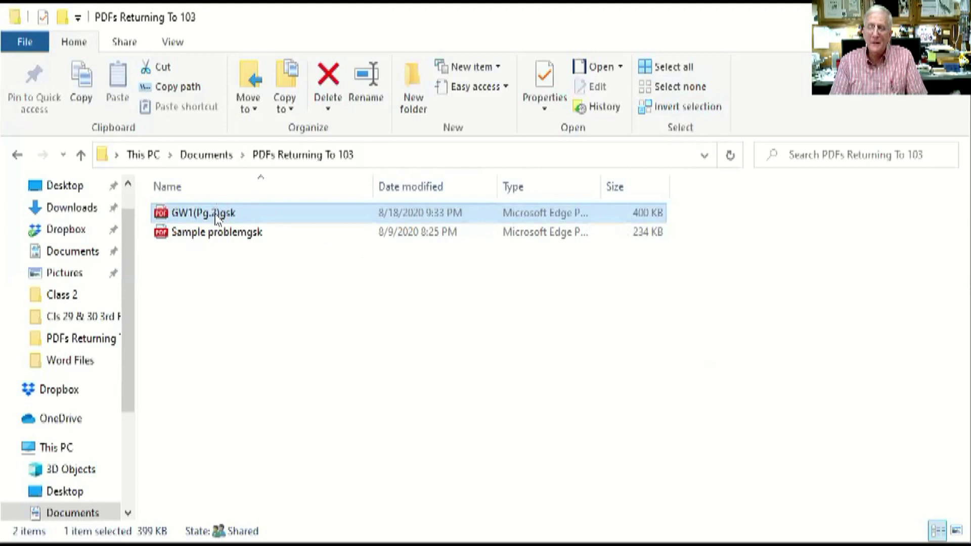
pyautogui.doubleClick(216, 216)
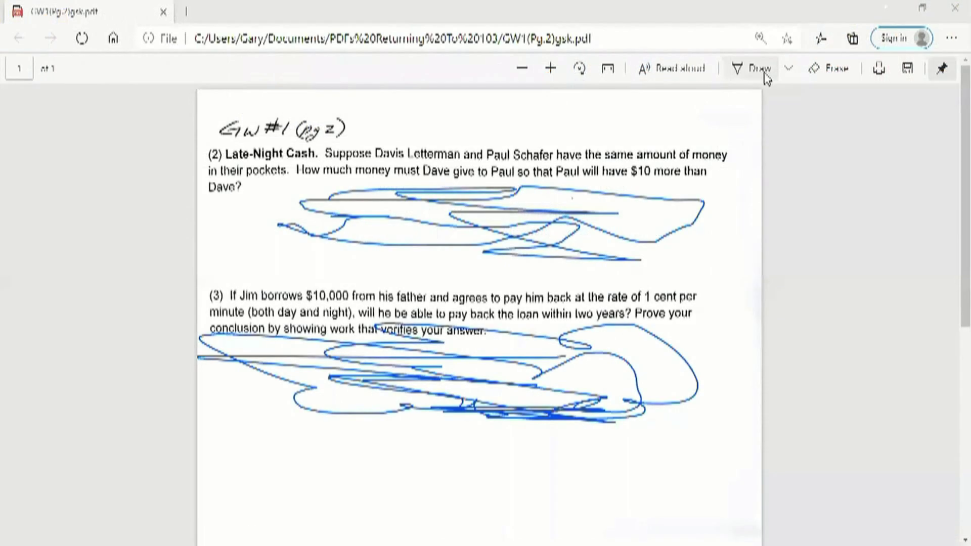